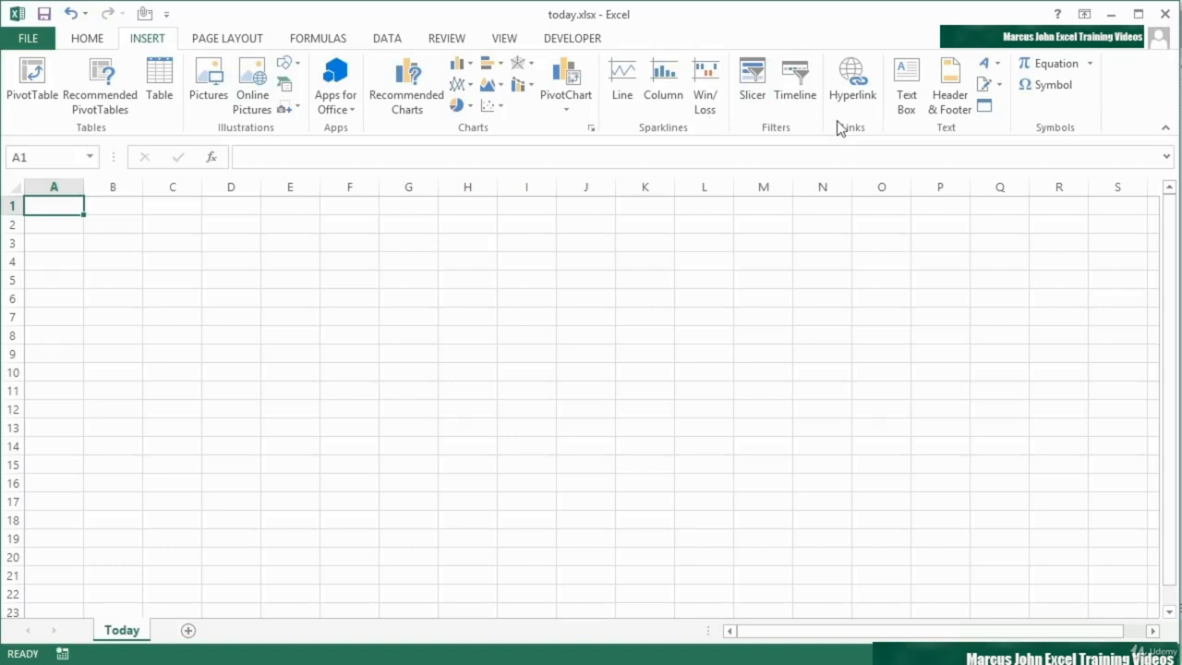
Step: Insert the current date, 9/8/2013, as a static value in cell B1
click(91, 41)
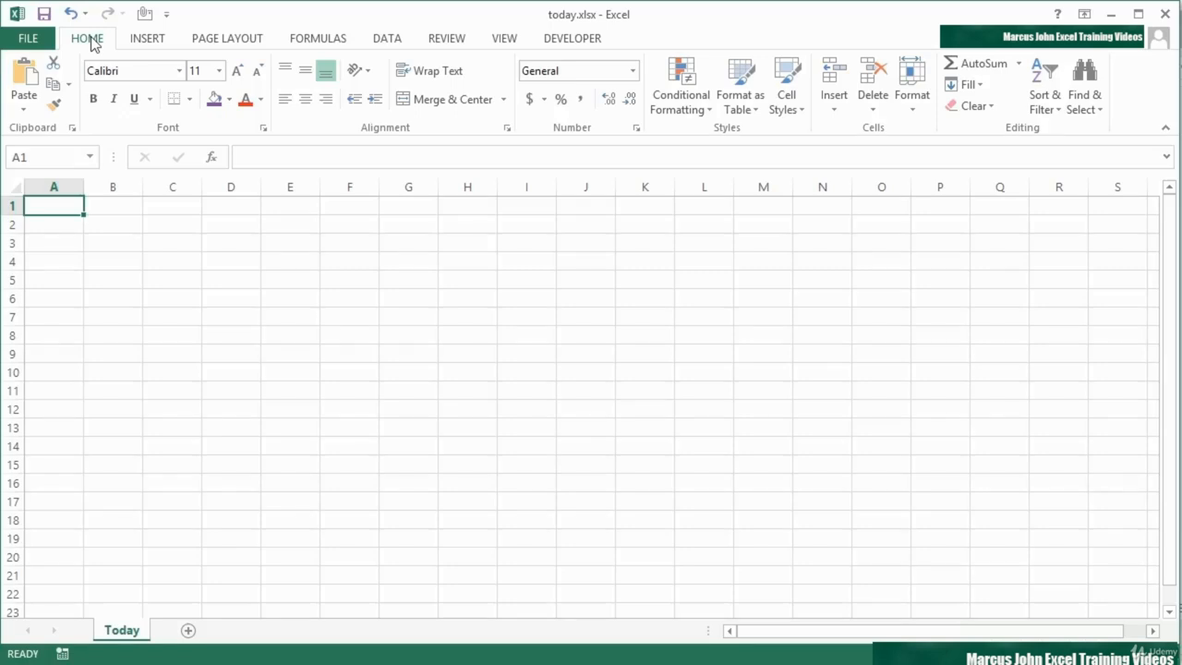
click(120, 212)
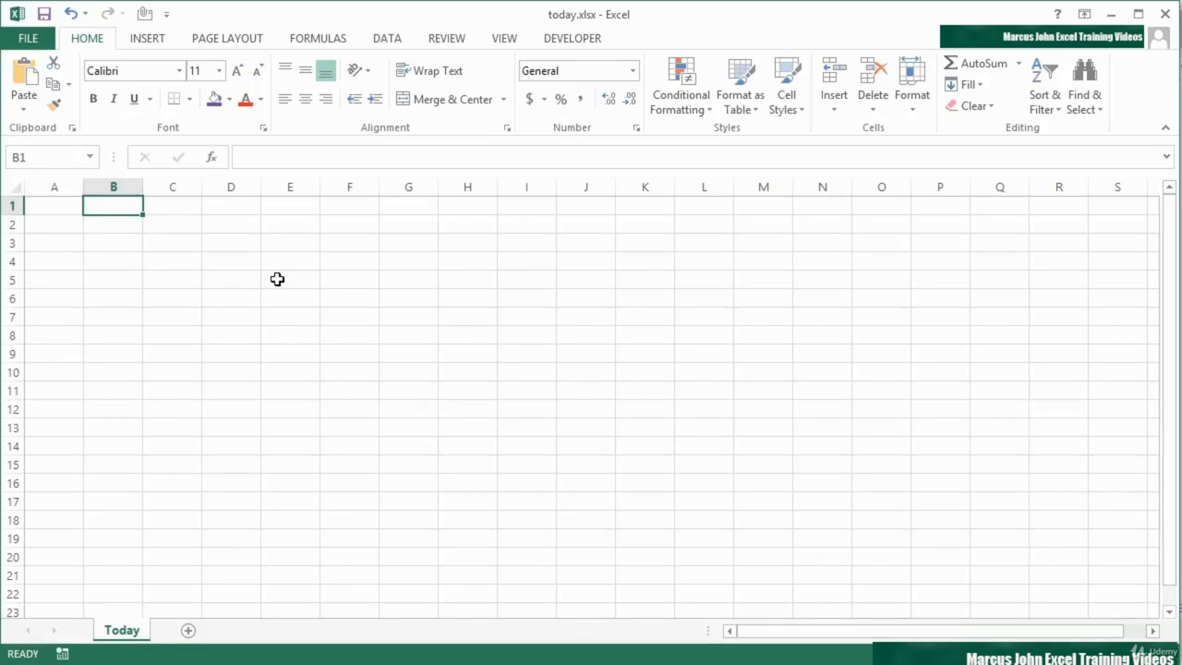
key(ctrl+semicolon)
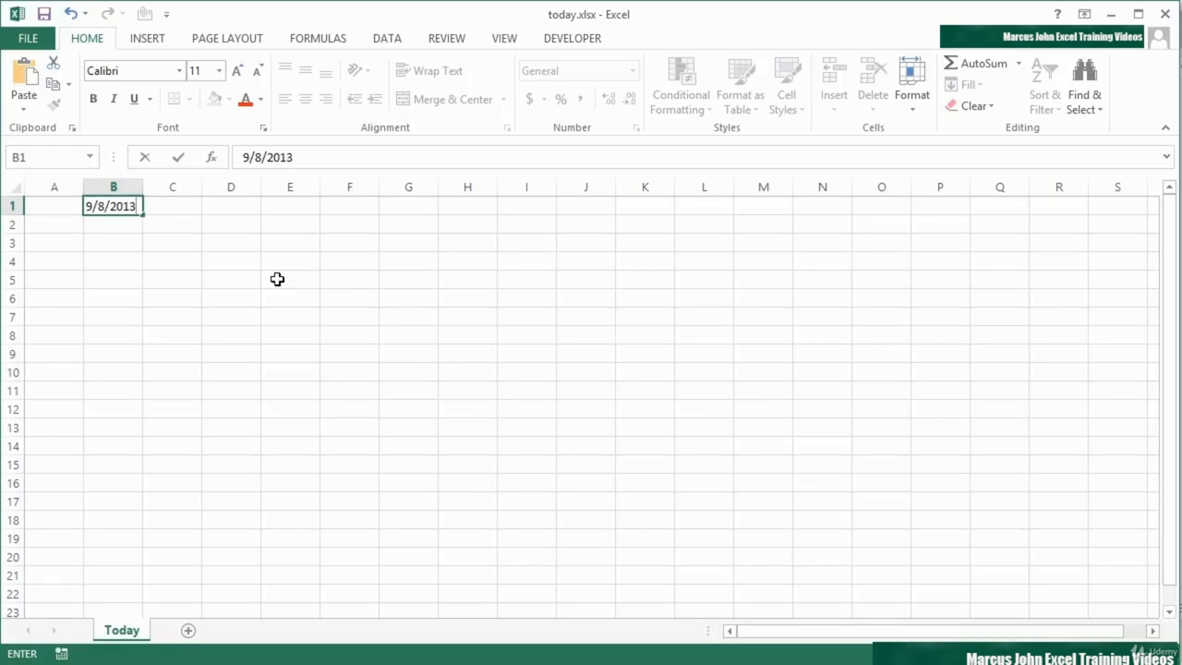
key(ctrl+Return)
key(Up)
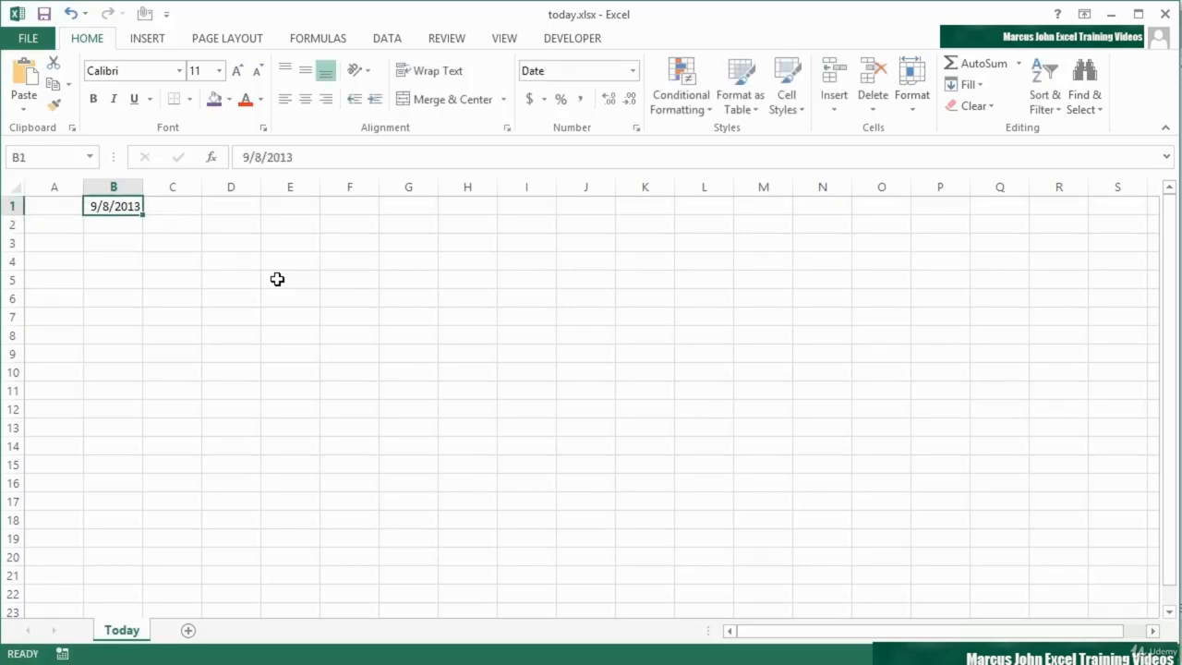
Step: Enter the formula =TODAY() in cell B2 and compare it with the static date in B1
click(120, 228)
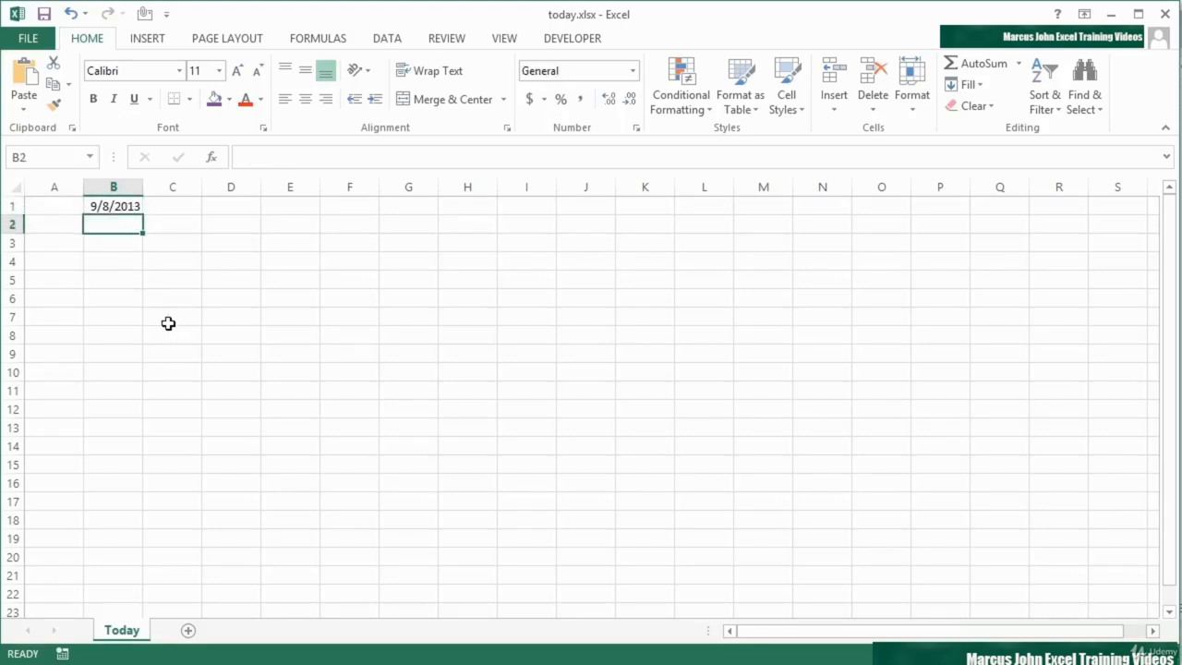
text(=to)
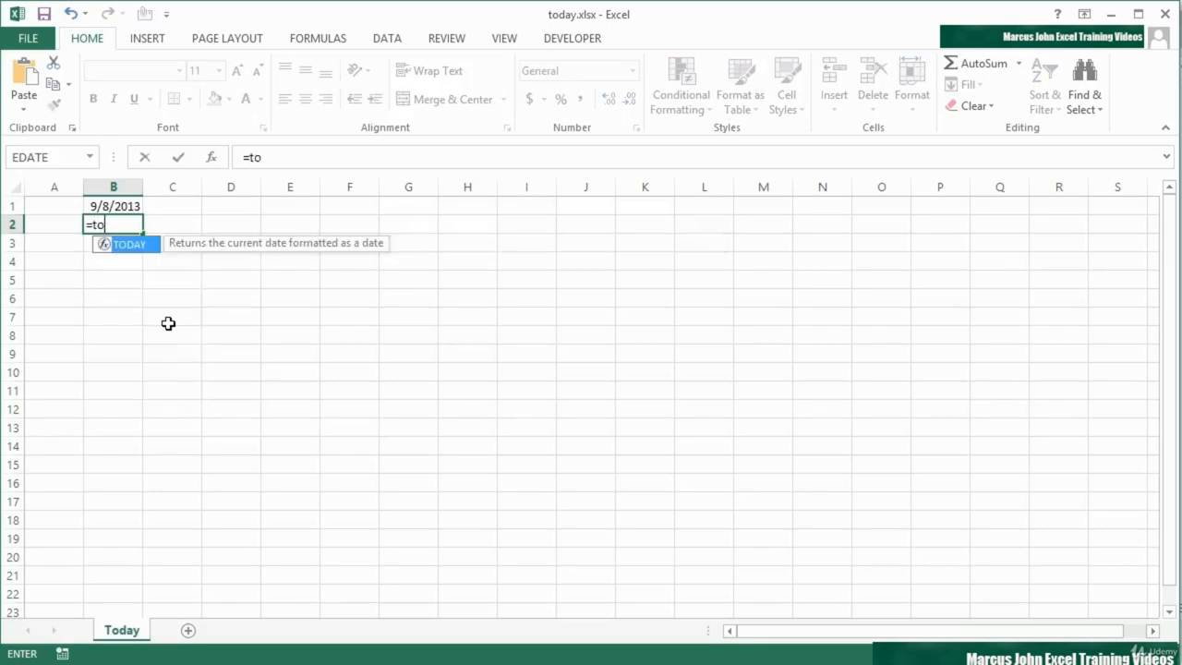
text(day()
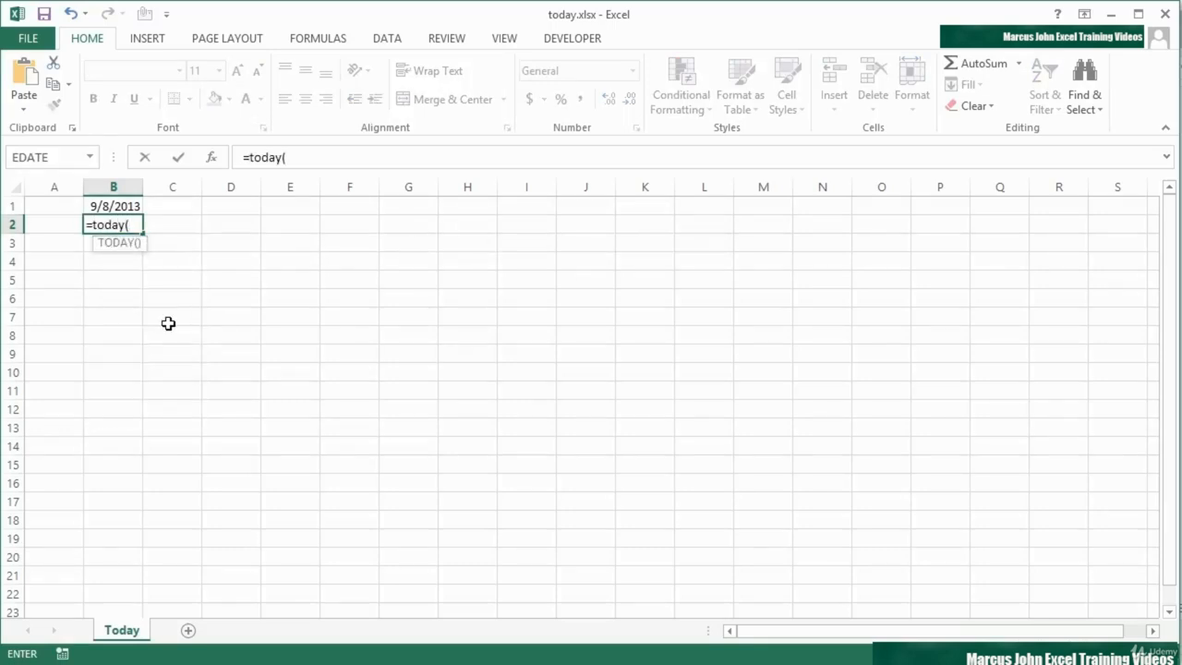
text())
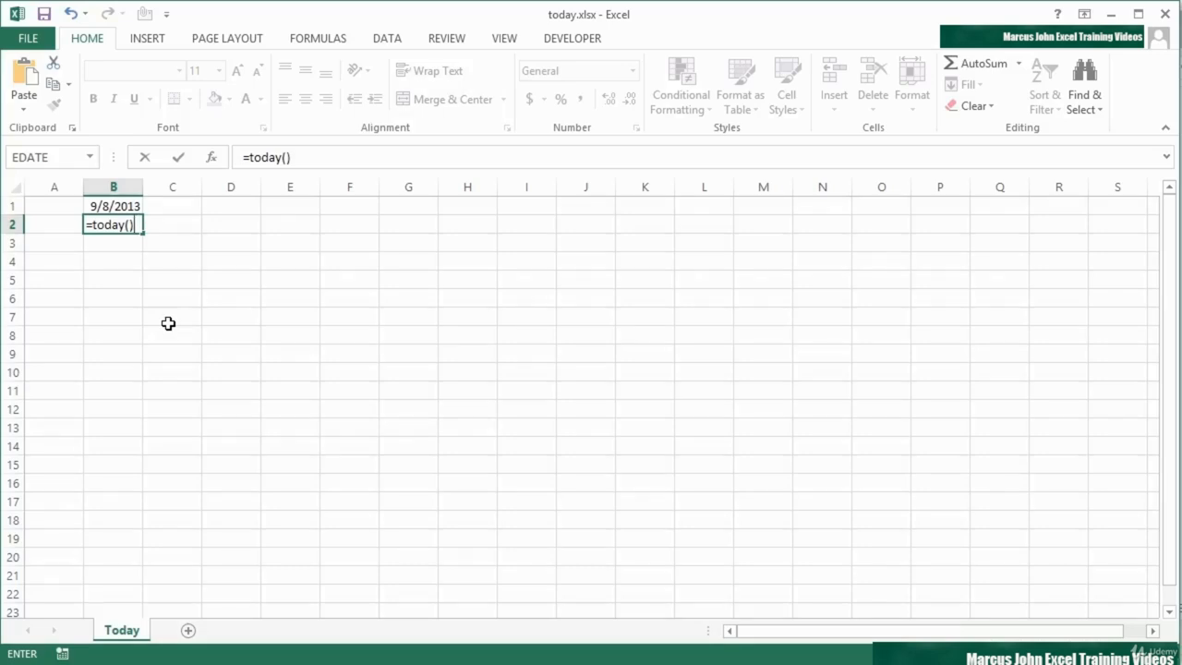
key(Return)
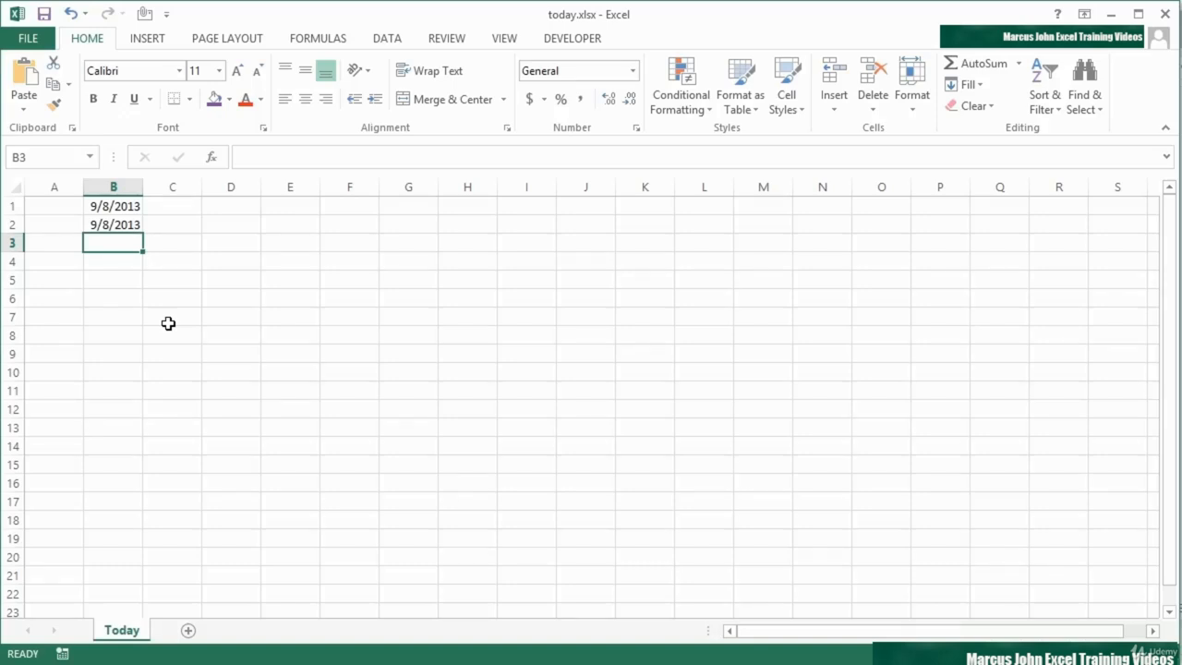
key(Up)
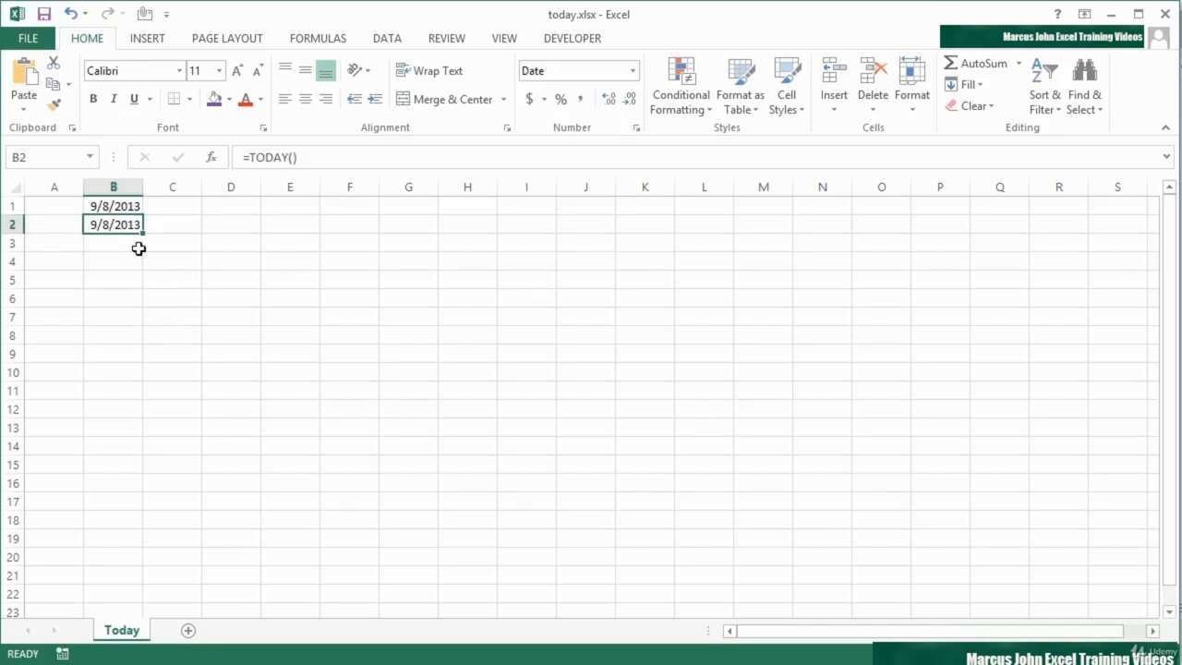
click(120, 207)
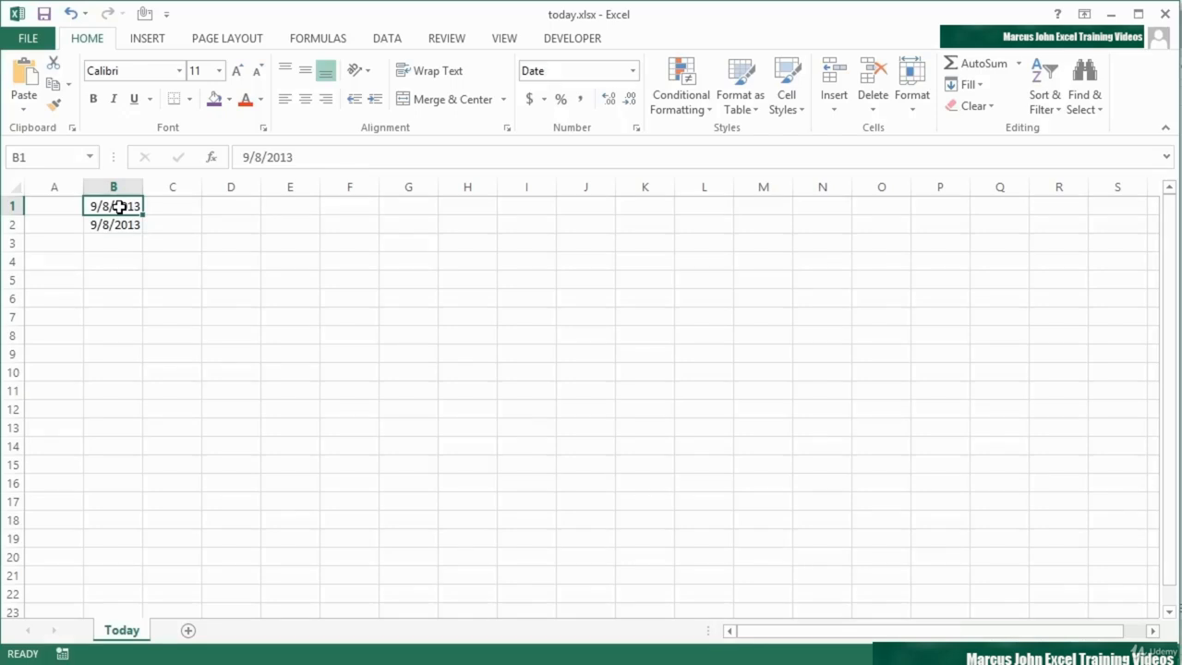
Step: Insert the current time, 9:38 PM, as a static value in cell D1
click(248, 208)
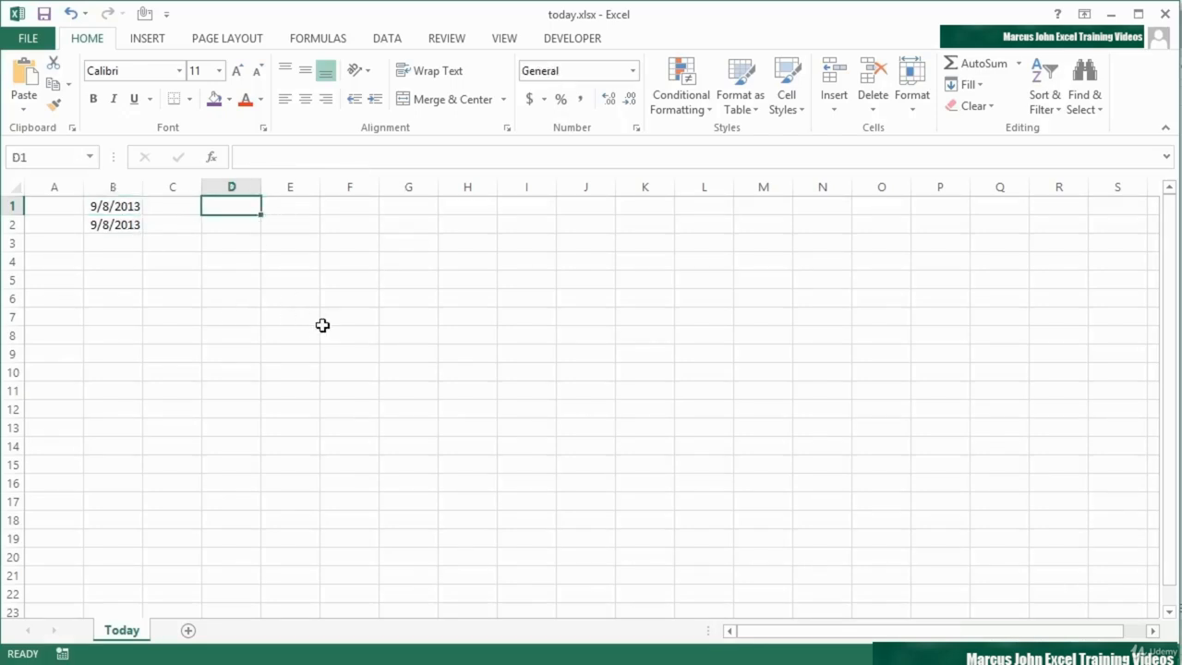
key(ctrl+shift+semicolon)
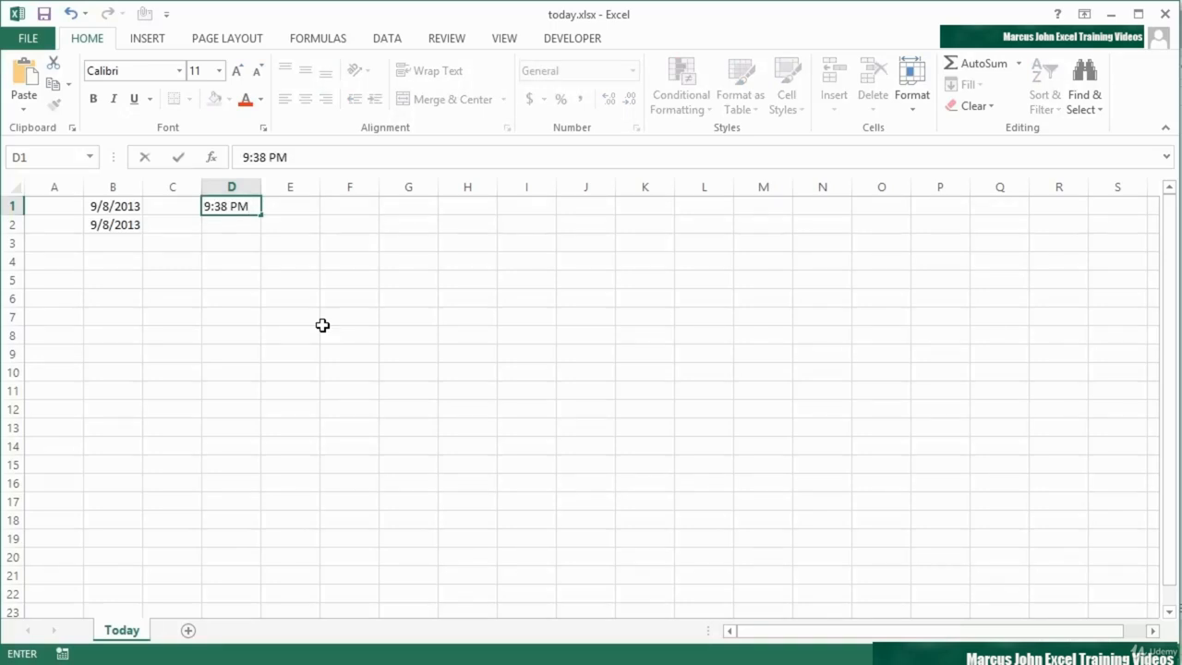
key(Return)
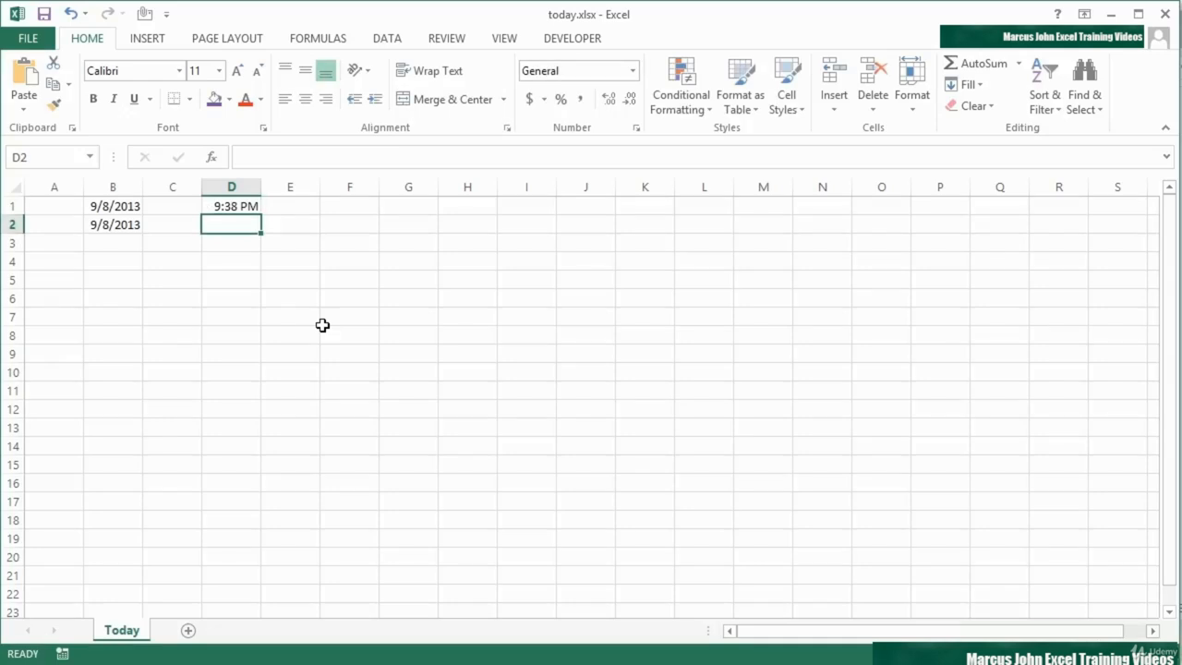
key(Up)
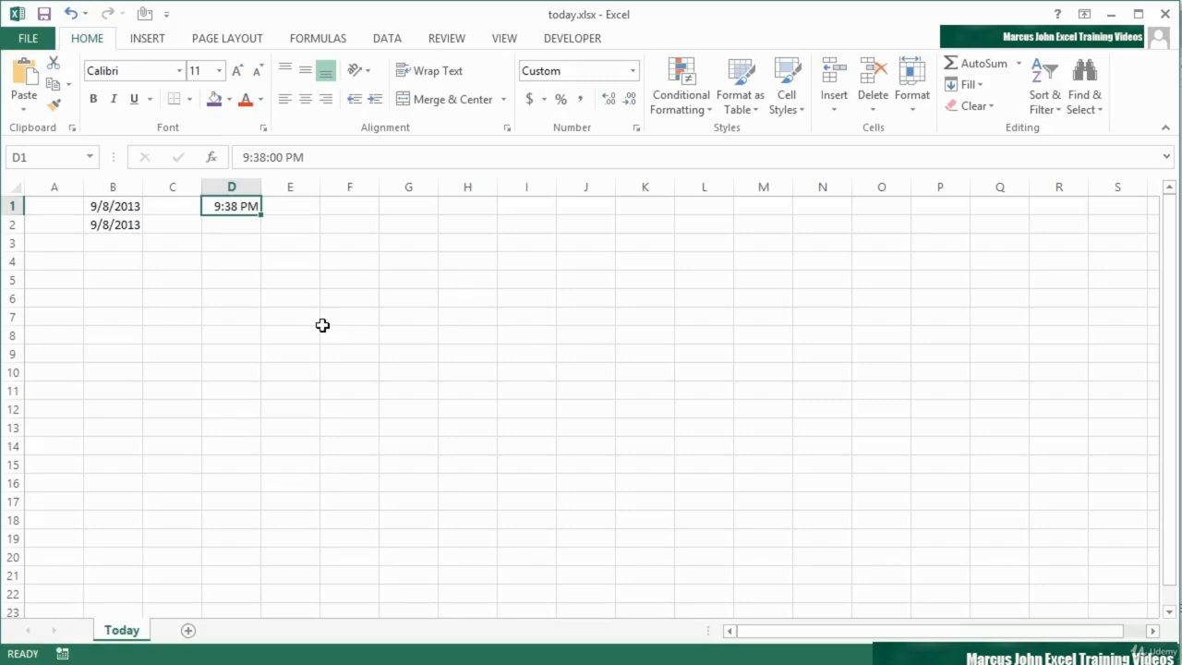
Step: Enter the formula =NOW() in cell D2, below the static time
key(Down)
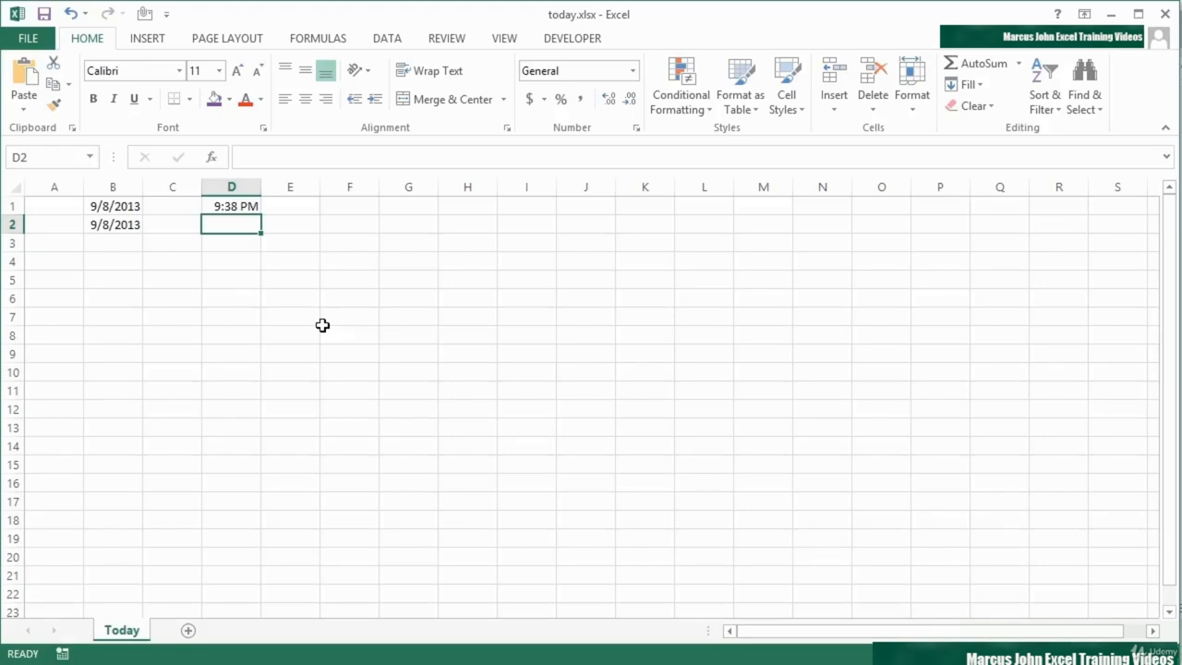
text(=now)
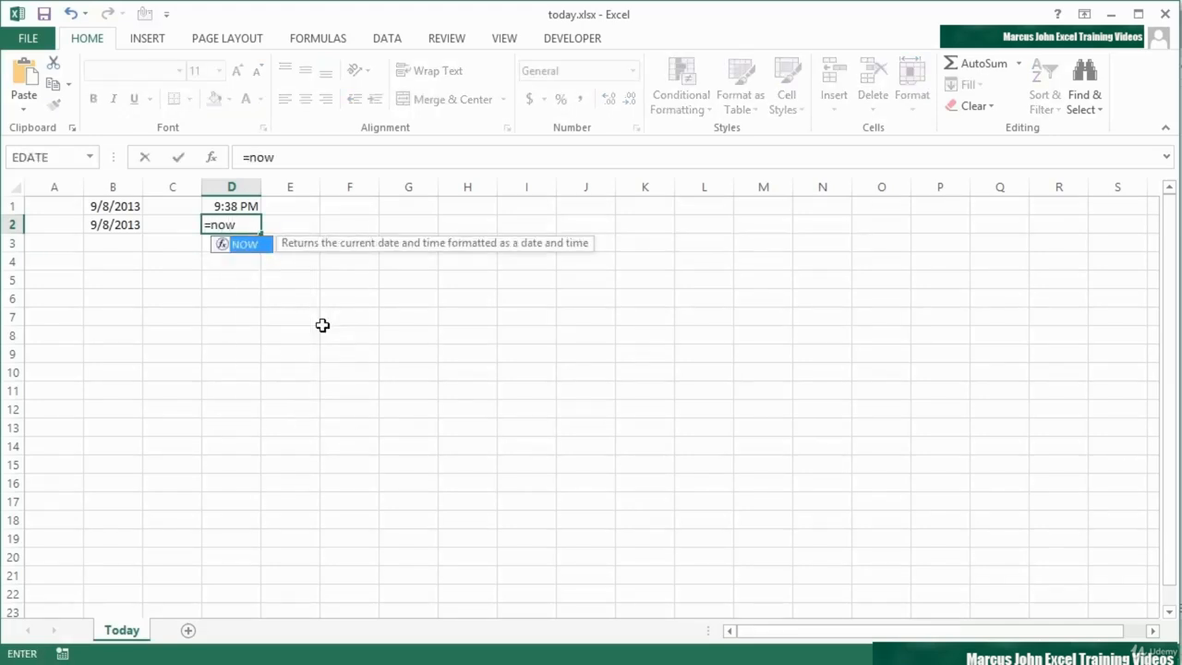
text(()
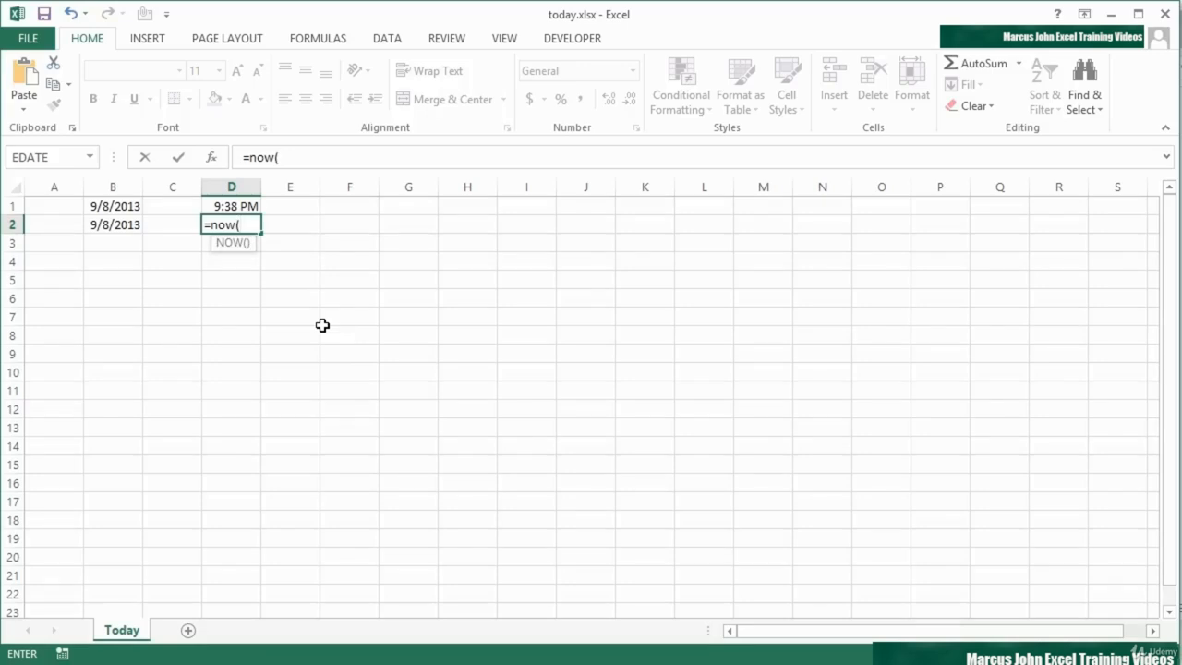
text())
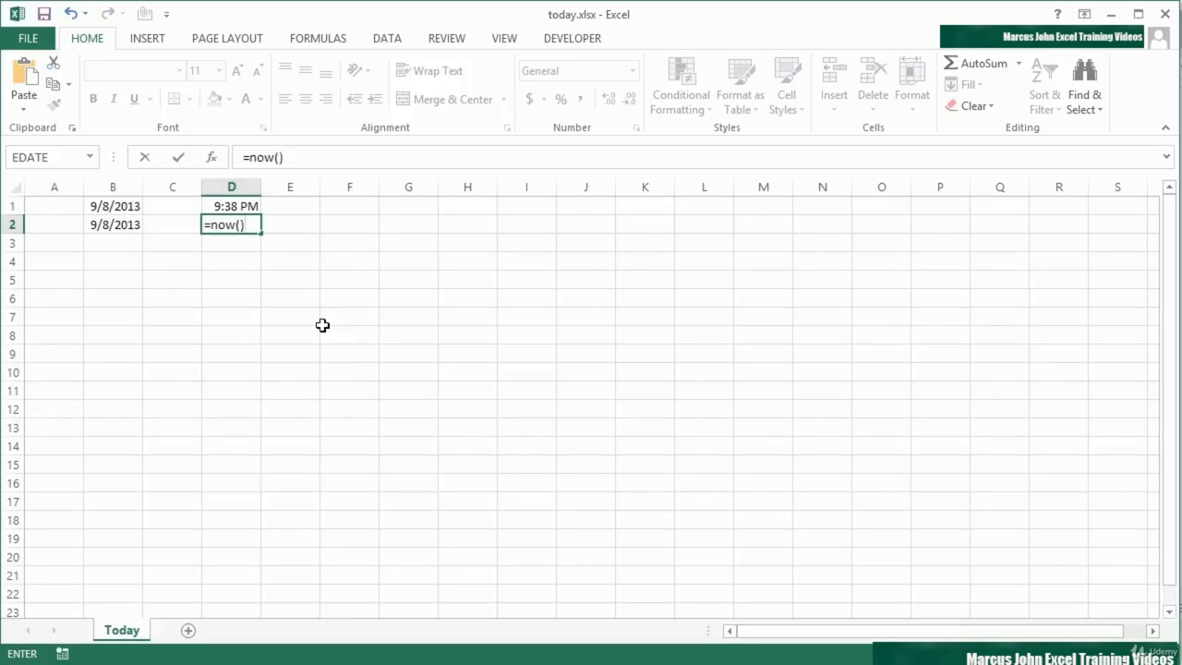
key(Return)
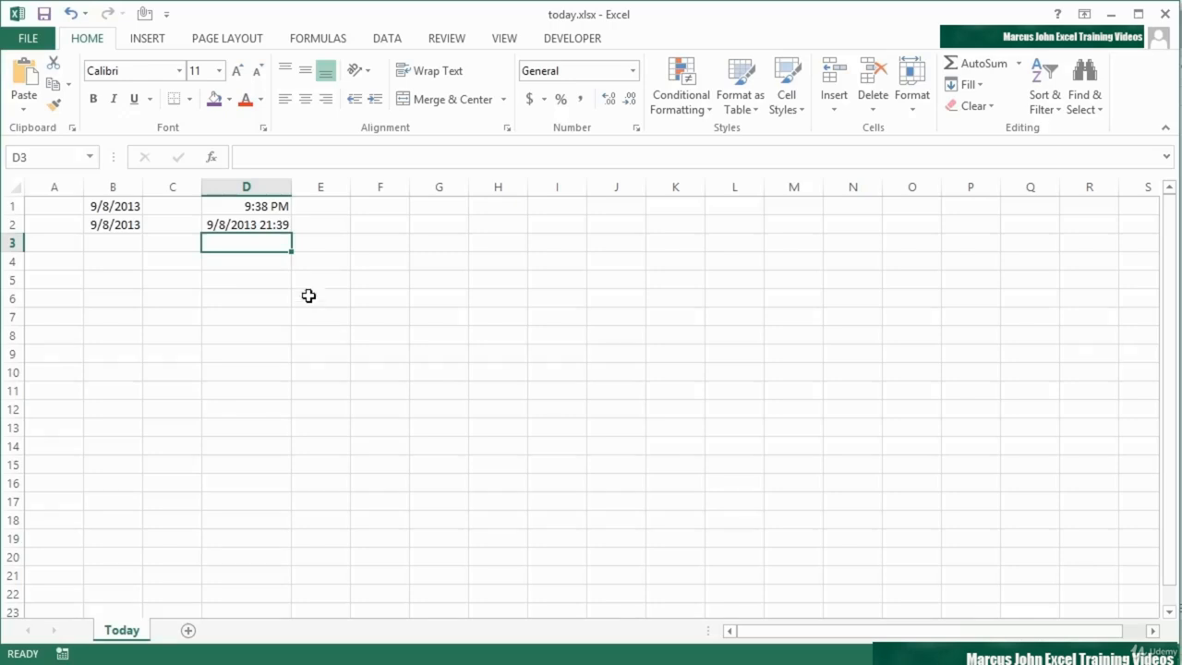
Step: Format cell D2 as a Time using the 1:30 PM type, so it shows only hours and minutes
click(250, 222)
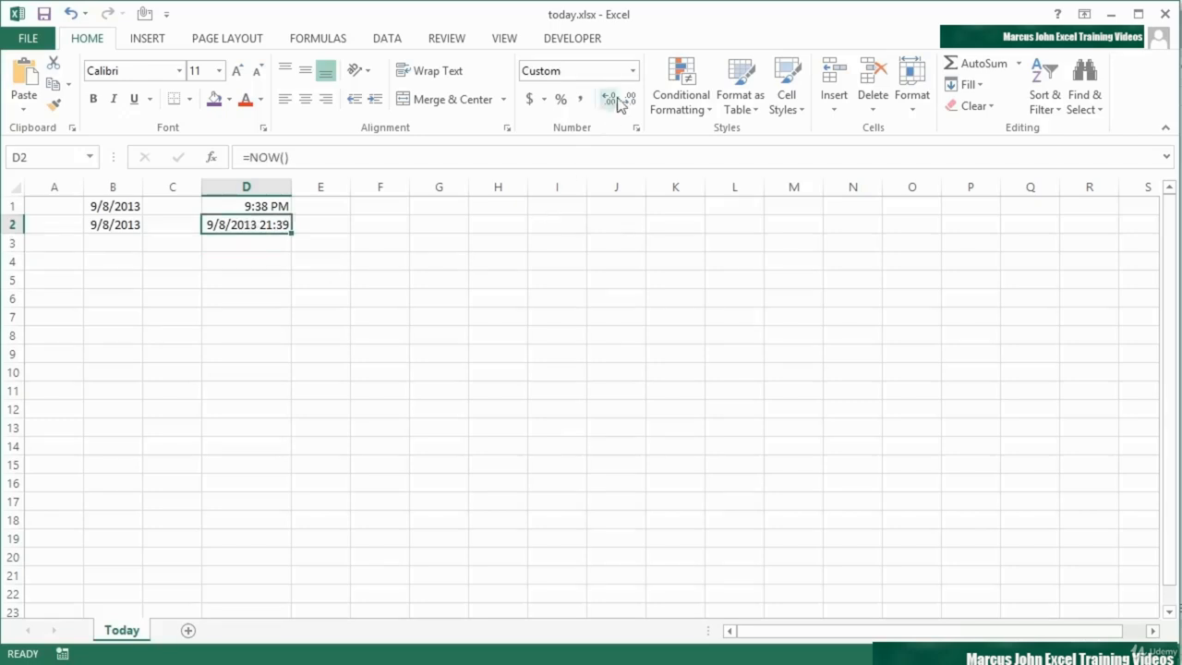
click(634, 71)
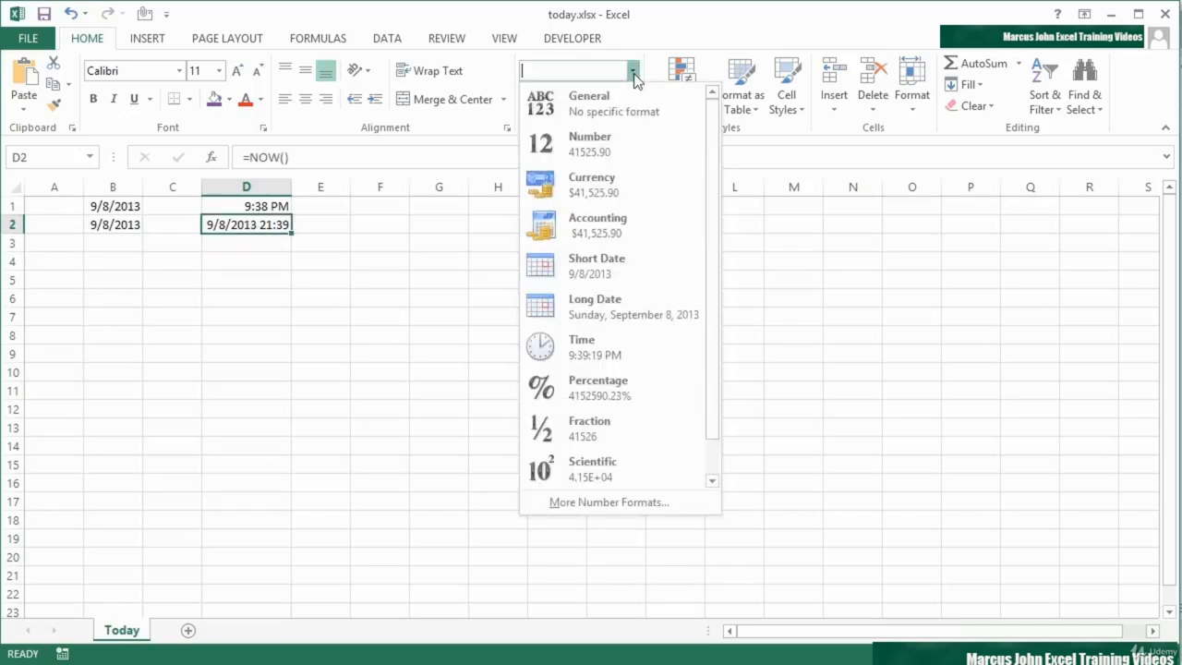
click(590, 354)
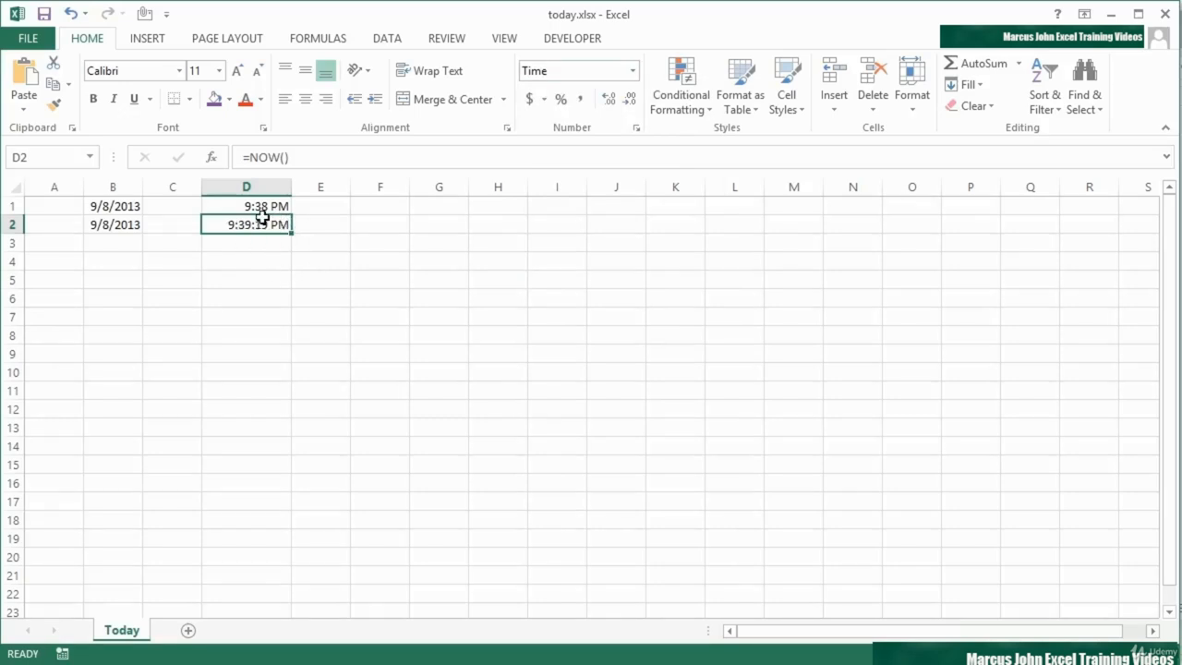
click(635, 129)
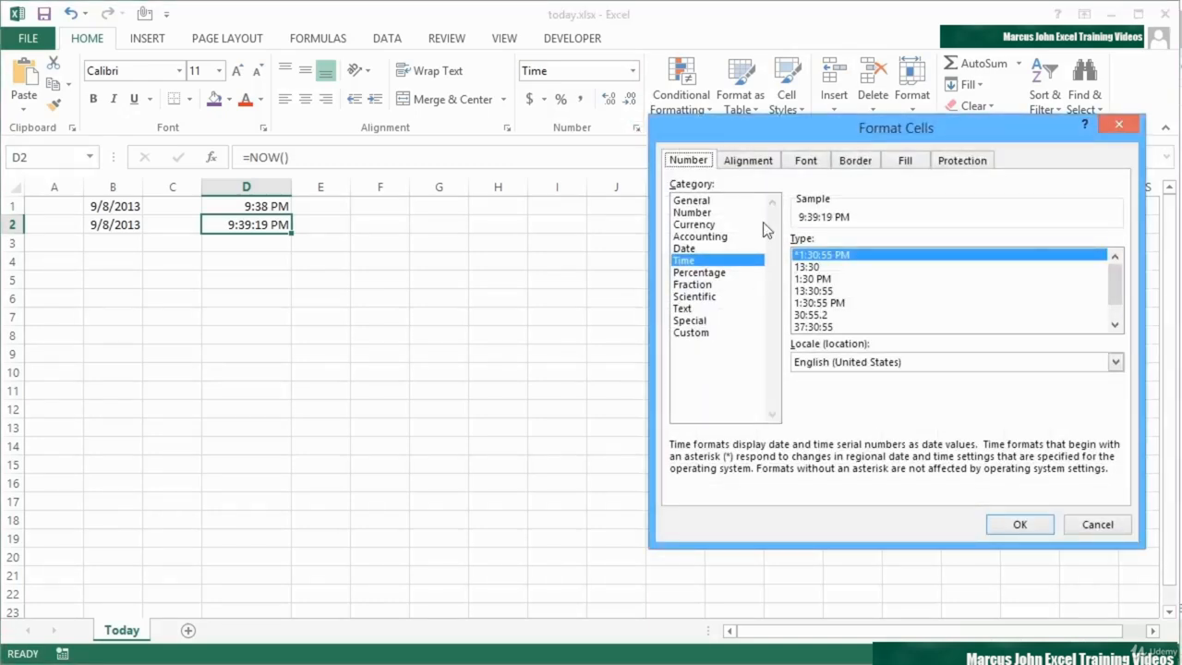
click(820, 267)
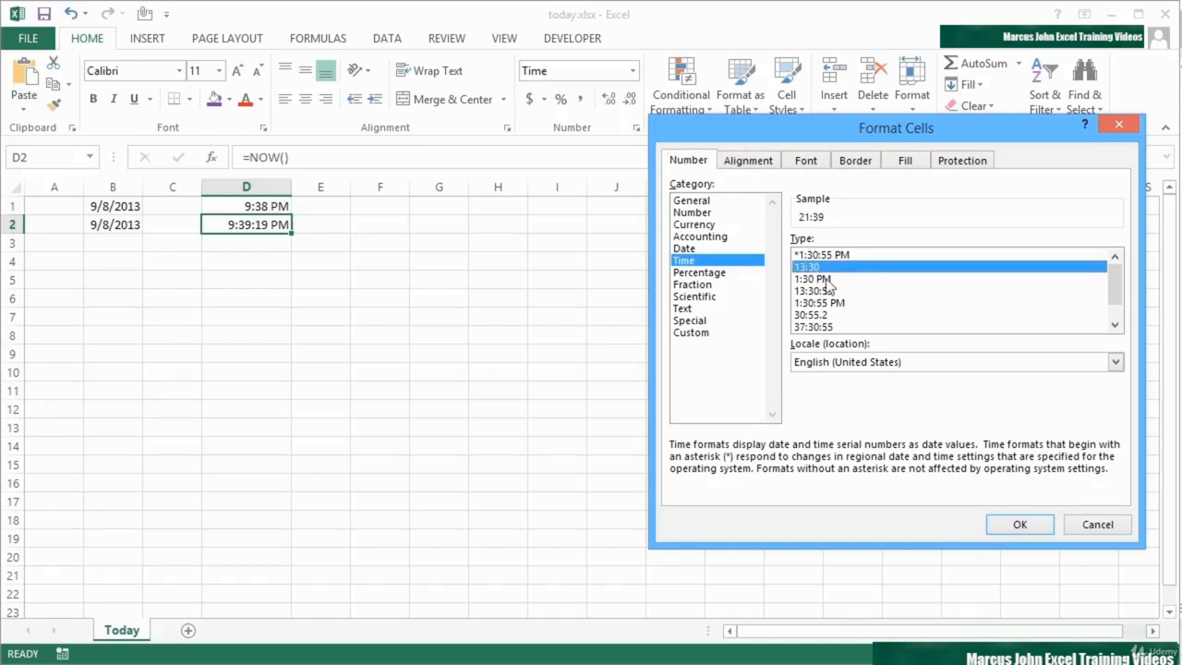
click(826, 279)
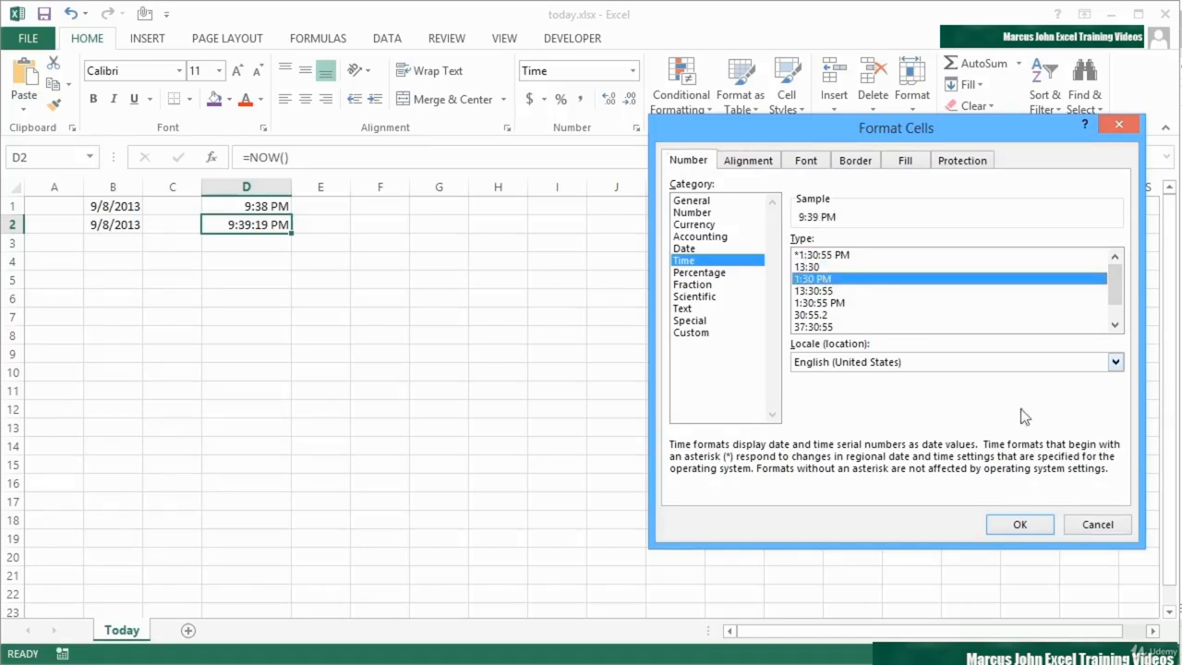
click(1019, 523)
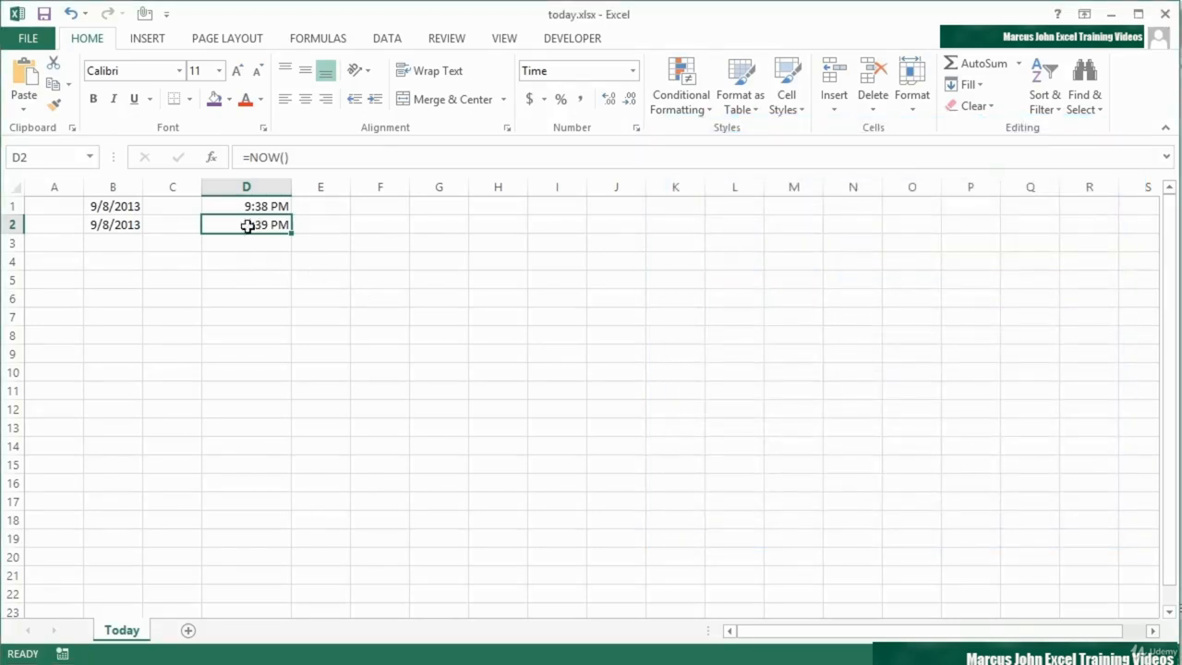
Step: Recalculate the active sheet and compare the static entries in D1 and B1 with the NOW and TODAY formulas
click(251, 205)
click(255, 227)
click(338, 42)
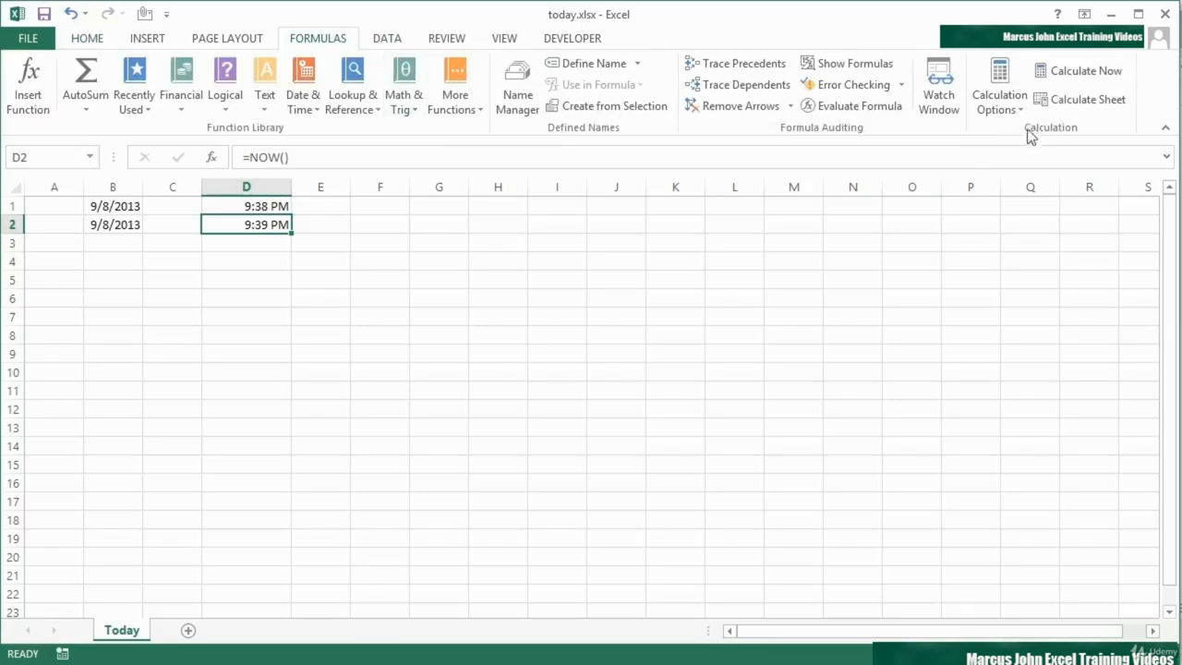
click(1092, 107)
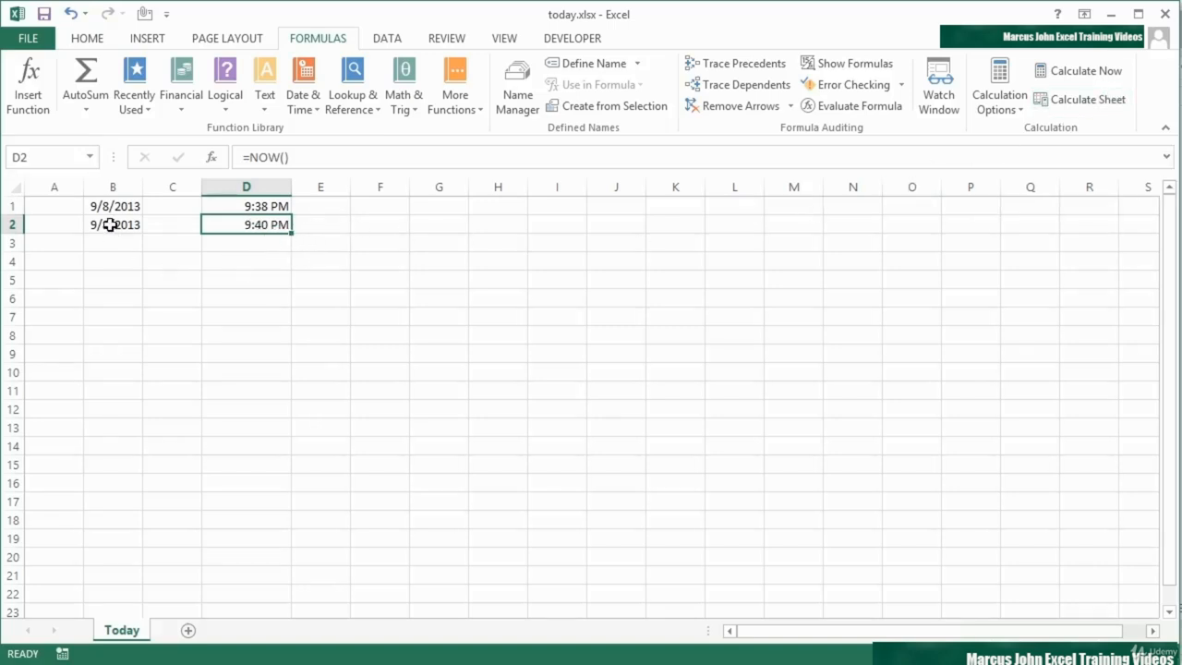
click(268, 207)
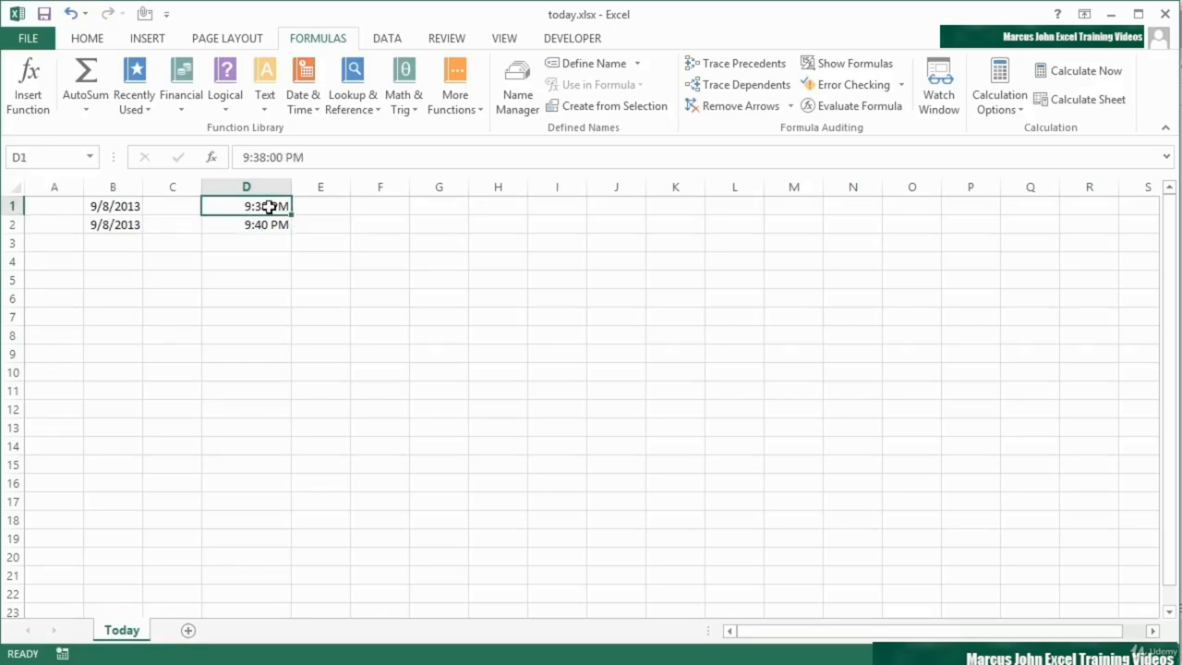
click(132, 209)
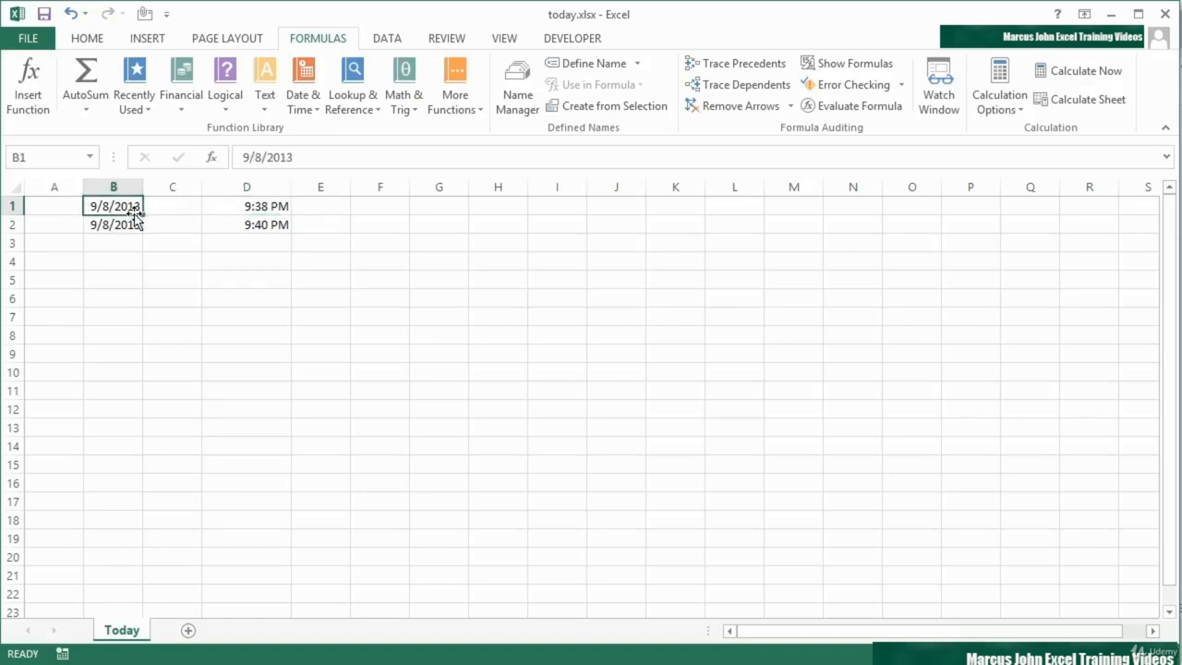
click(126, 224)
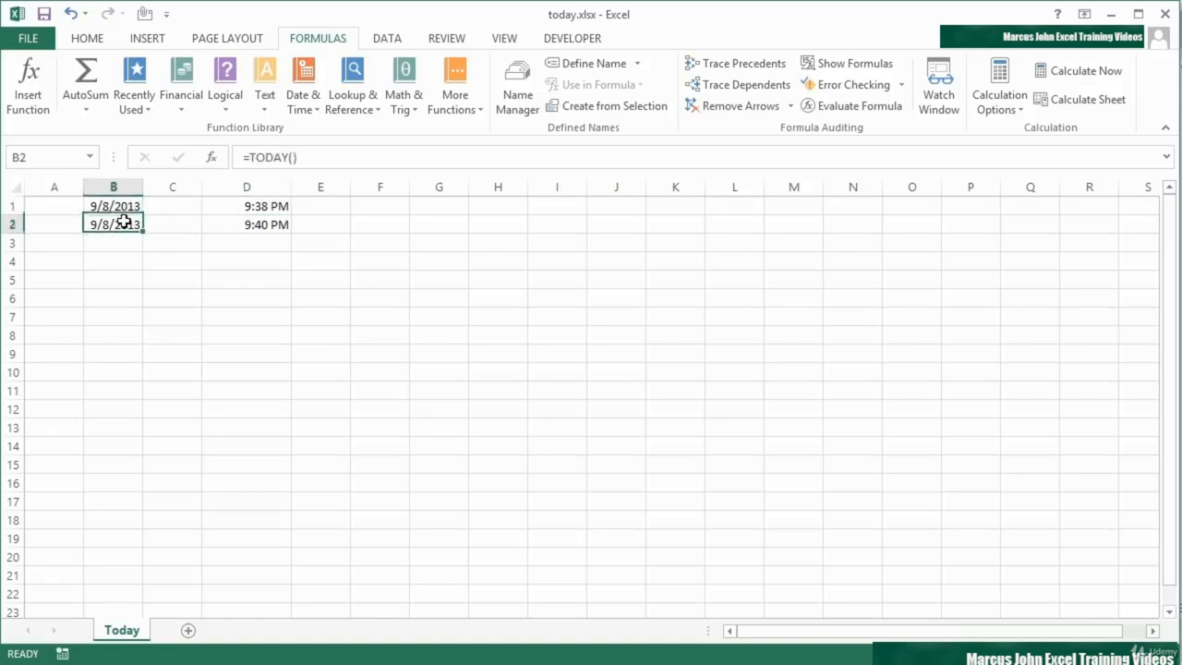